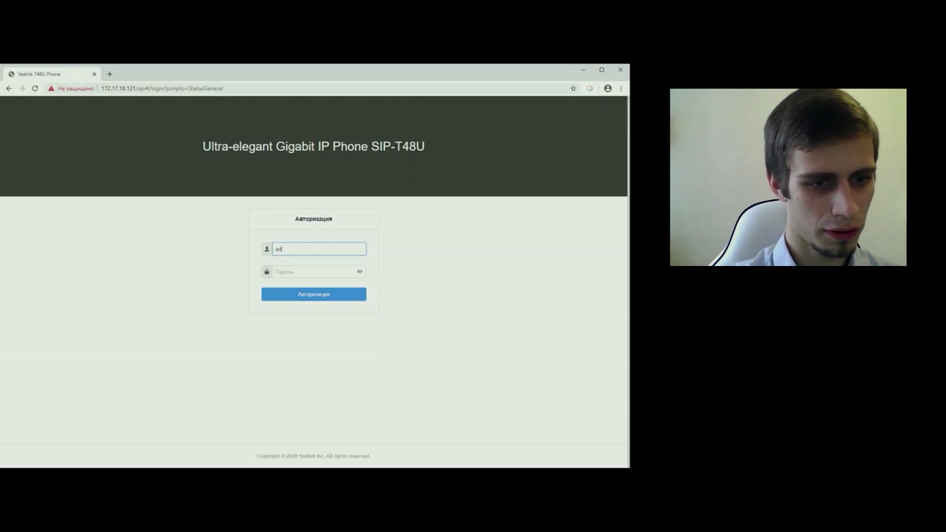
- Fill in the administrator username and password on the phone's login page
{"action": "type", "text": "min"}
{"action": "key", "text": "Tab"}
{"action": "type", "text": "a"}
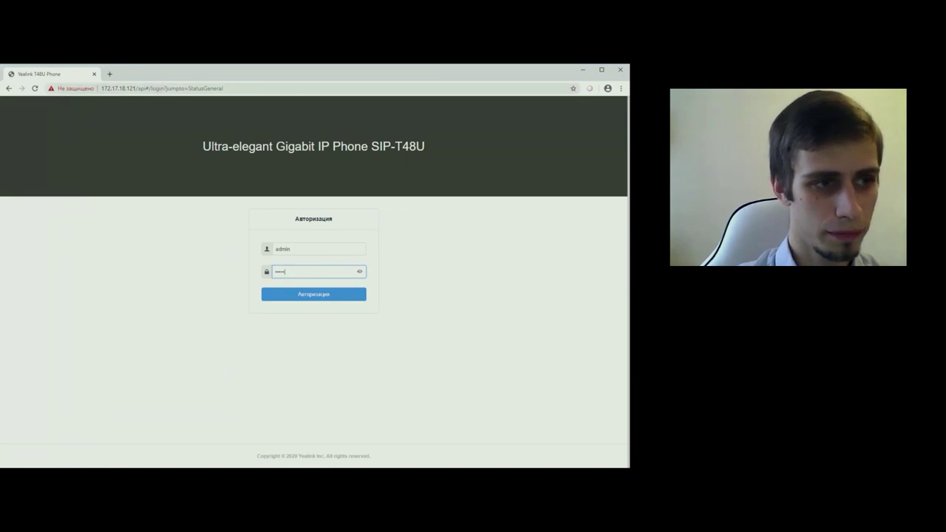
{"action": "left_click_drag", "start_coordinate": [101, 88], "coordinate": [154, 88]}
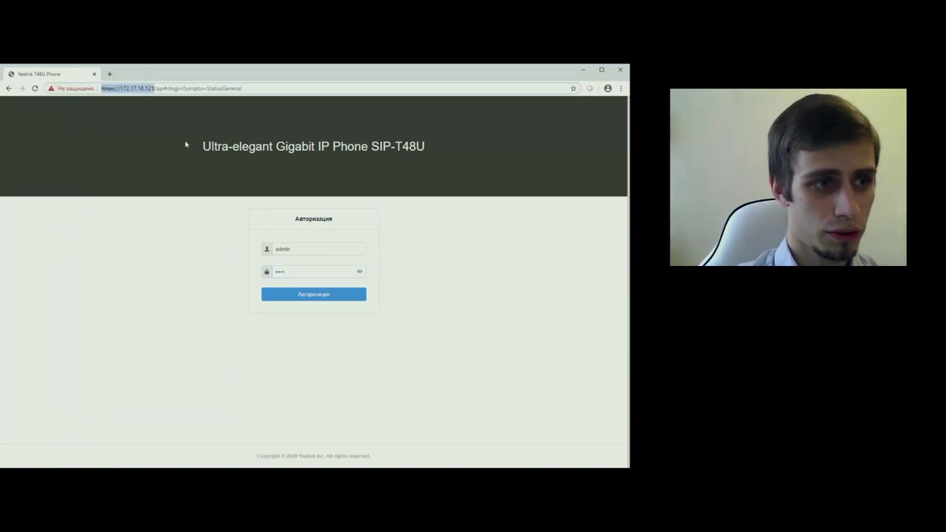
{"action": "left_click", "coordinate": [154, 88]}
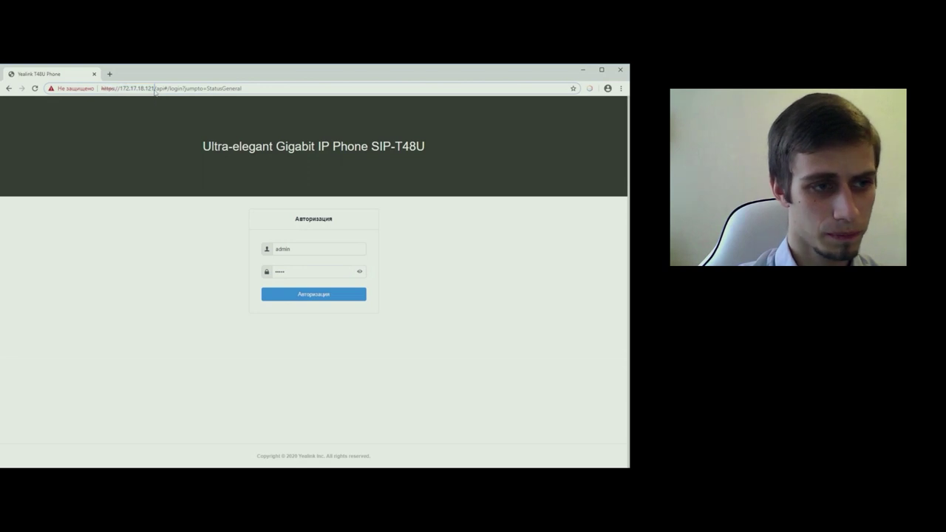
- Log in to reach the Статус page, then expand the account settings group
{"action": "left_click", "coordinate": [314, 249]}
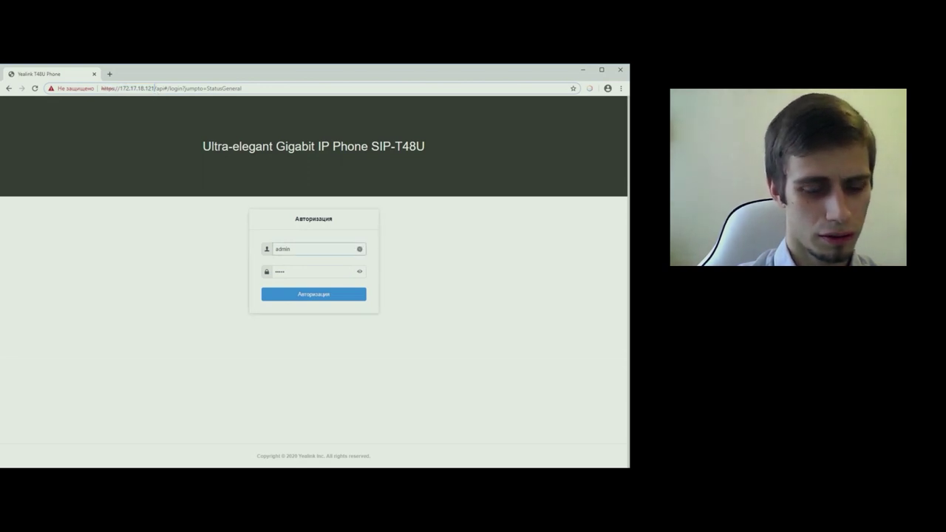
{"action": "double_click", "coordinate": [314, 249]}
{"action": "left_click", "coordinate": [318, 272]}
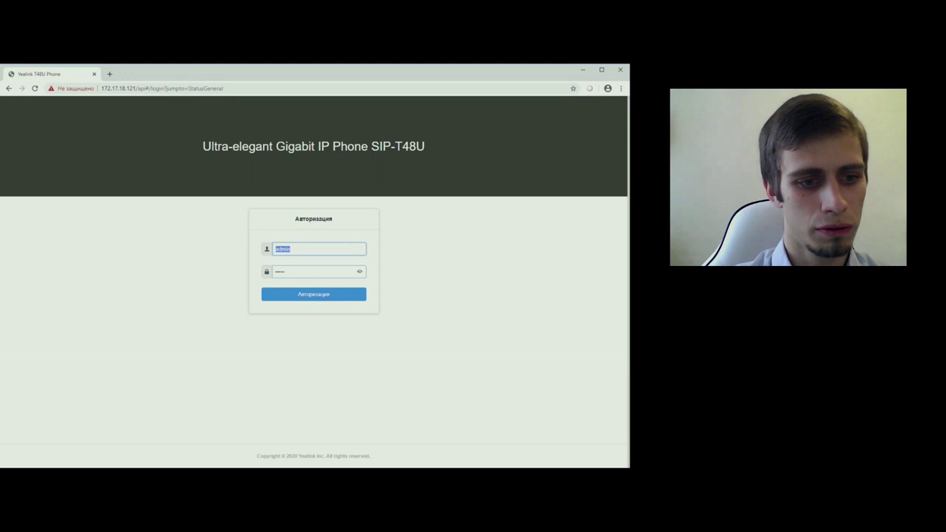
{"action": "left_click", "coordinate": [331, 297]}
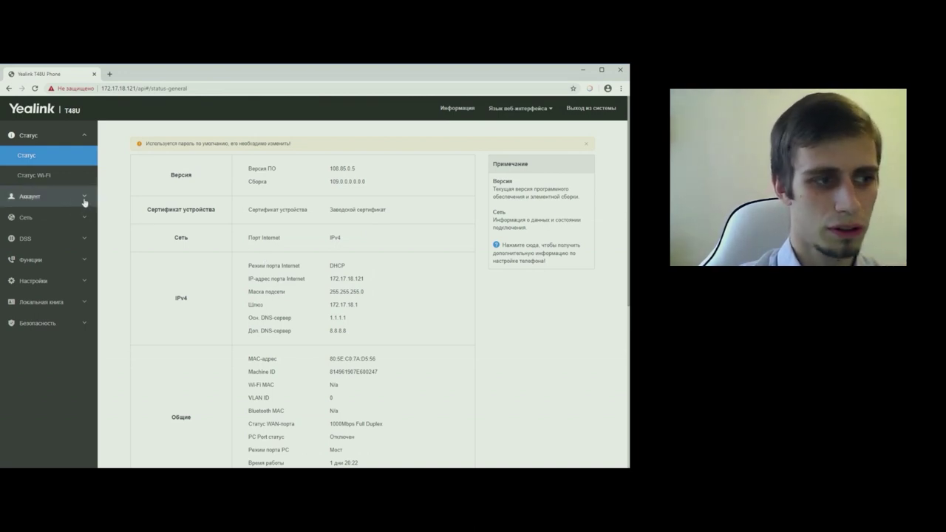
{"action": "left_click", "coordinate": [85, 198]}
- Open Account 1's registration page and review its label Test, display name and registration fields
{"action": "left_click", "coordinate": [52, 181]}
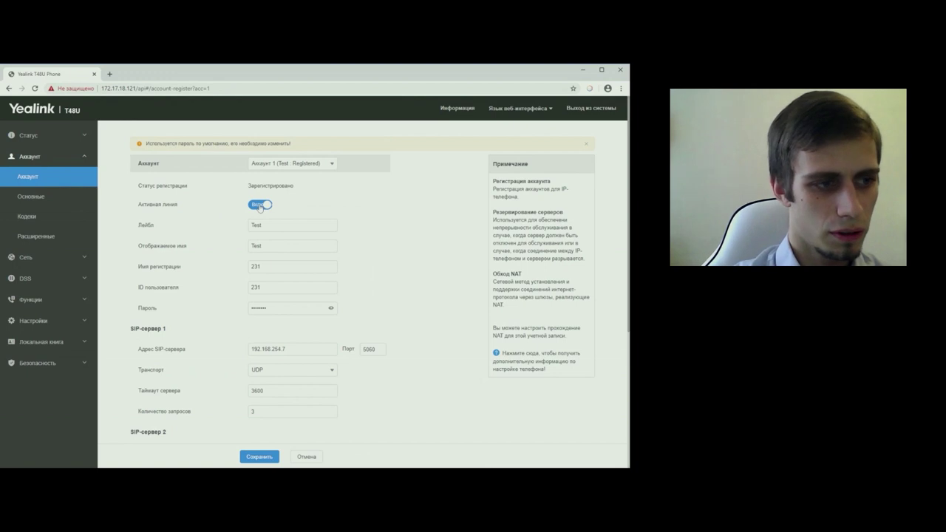
{"action": "left_click", "coordinate": [302, 227]}
{"action": "key", "text": "ctrl+a"}
{"action": "key", "text": "Tab"}
{"action": "key", "text": "Tab"}
{"action": "key", "text": "Tab"}
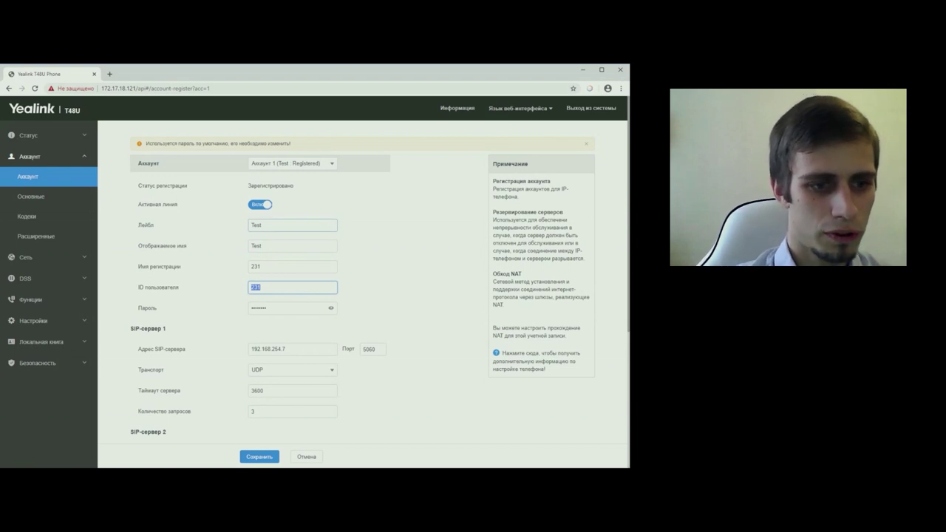
{"action": "left_click", "coordinate": [250, 227]}
{"action": "left_click_drag", "start_coordinate": [154, 226], "coordinate": [143, 228]}
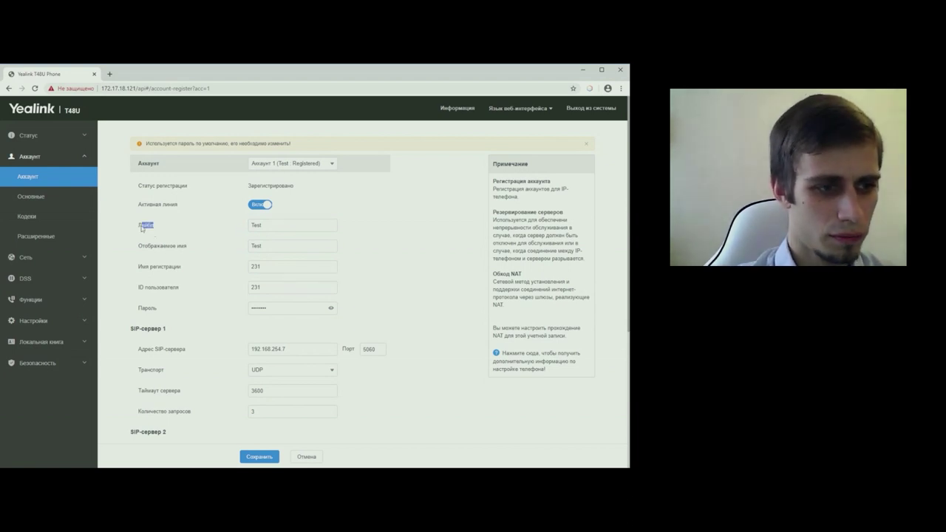
{"action": "left_click", "coordinate": [160, 229]}
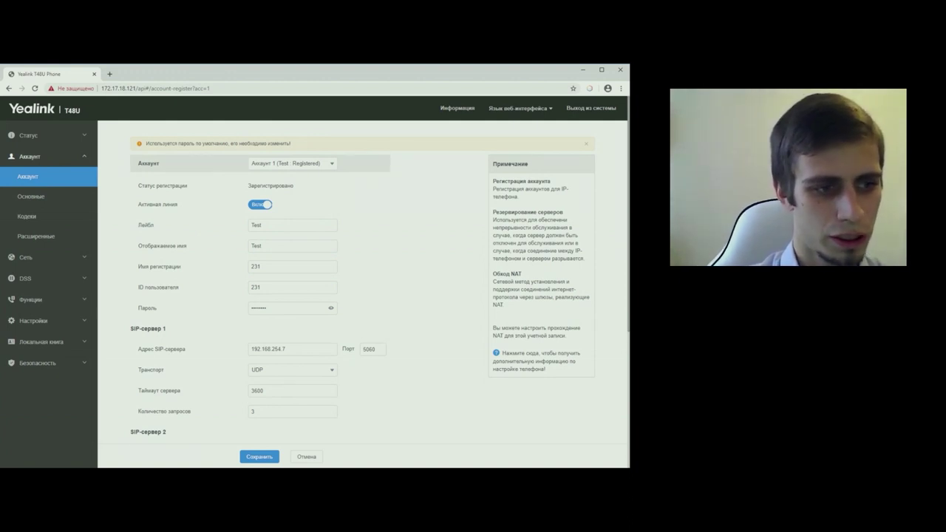
{"action": "left_click_drag", "start_coordinate": [186, 247], "coordinate": [137, 252]}
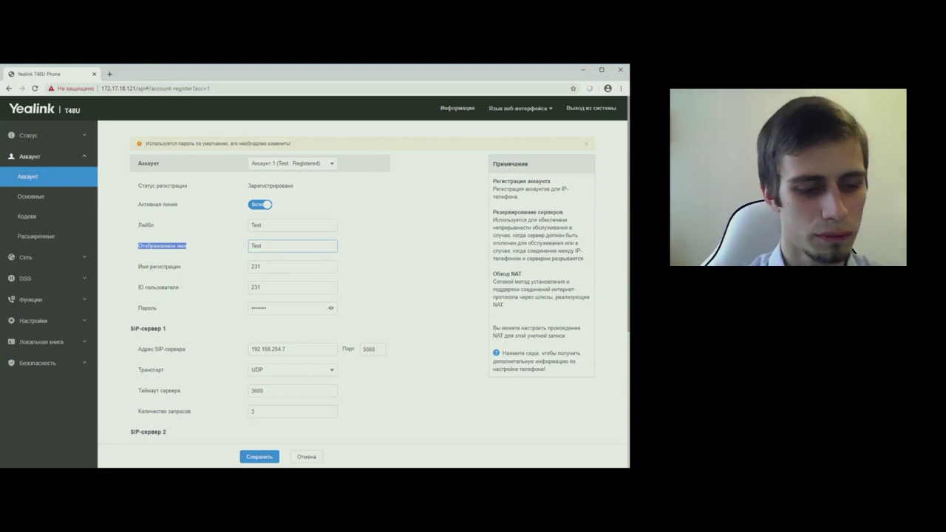
{"action": "key", "text": "Tab"}
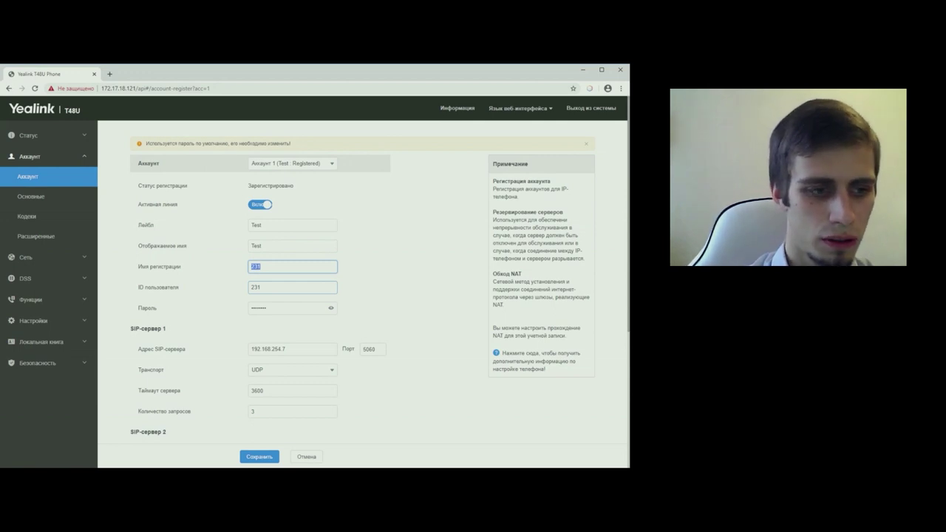
{"action": "key", "text": "Tab"}
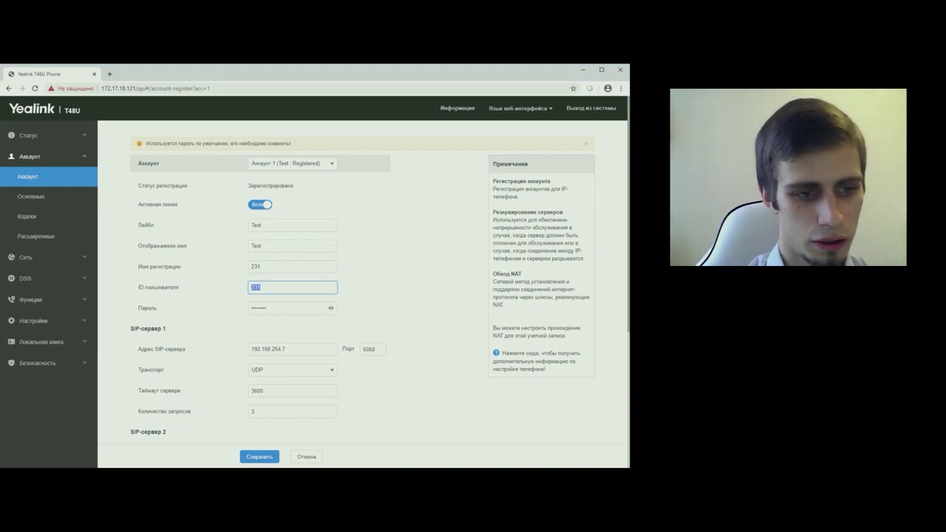
{"action": "key", "text": "shift+Tab"}
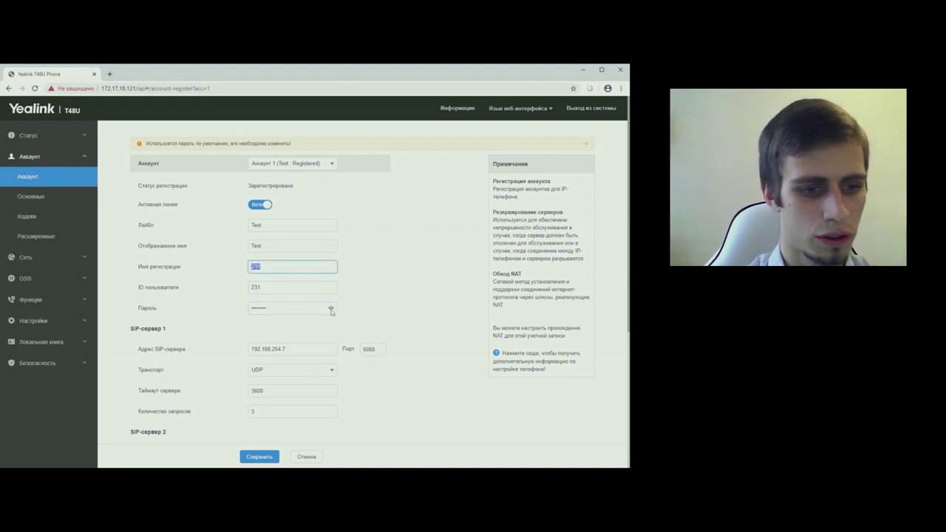
- Check SIP server 1 address 192.168.254.7 and port 5060
{"action": "scroll", "coordinate": [329, 316], "scroll_direction": "down", "scroll_amount": 2}
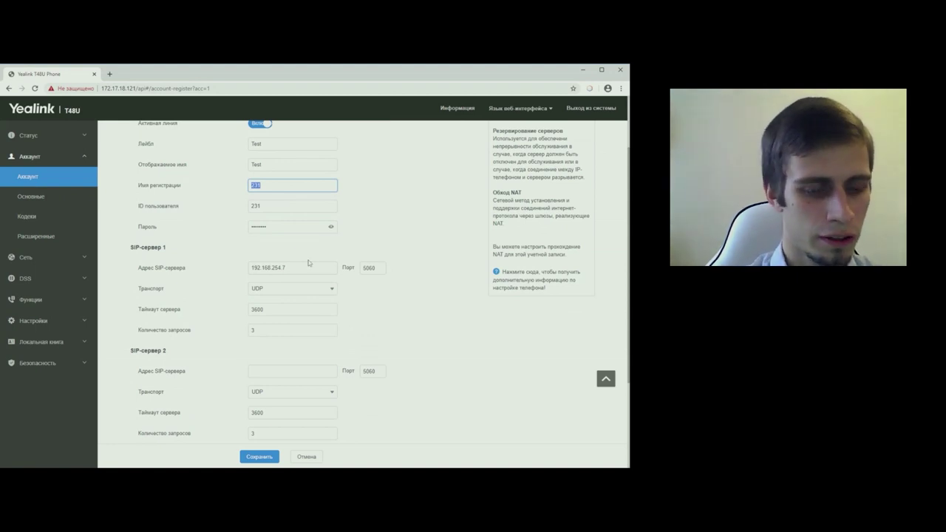
{"action": "double_click", "coordinate": [267, 268]}
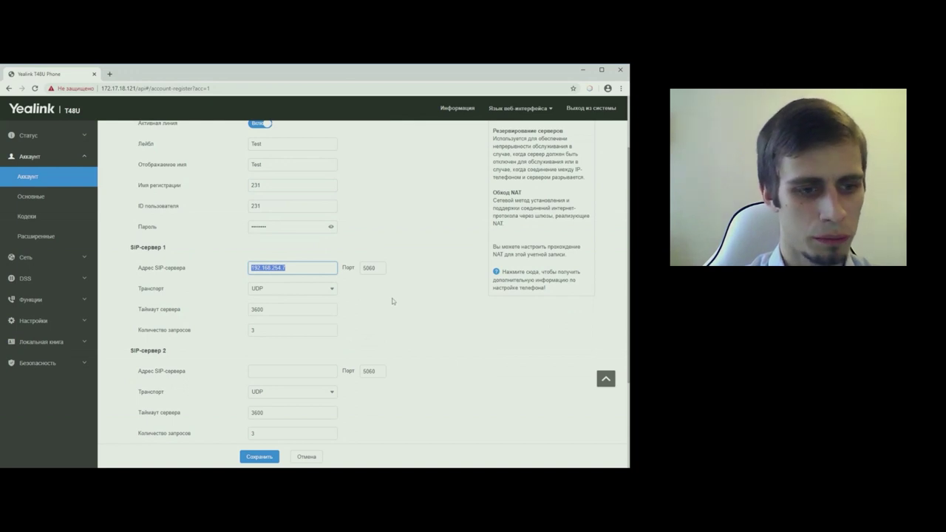
{"action": "left_click", "coordinate": [373, 268]}
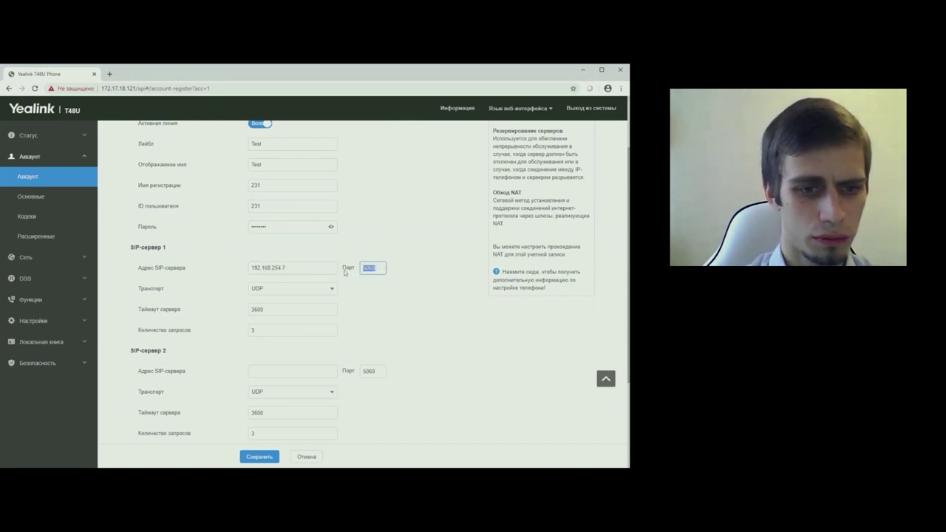
{"action": "left_click", "coordinate": [385, 300]}
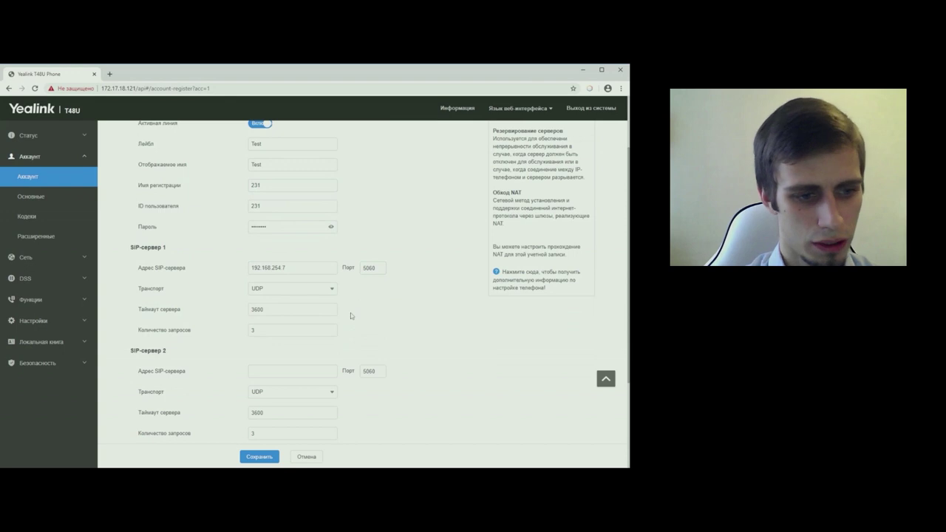
{"action": "scroll", "coordinate": [427, 342], "scroll_direction": "up", "scroll_amount": 2}
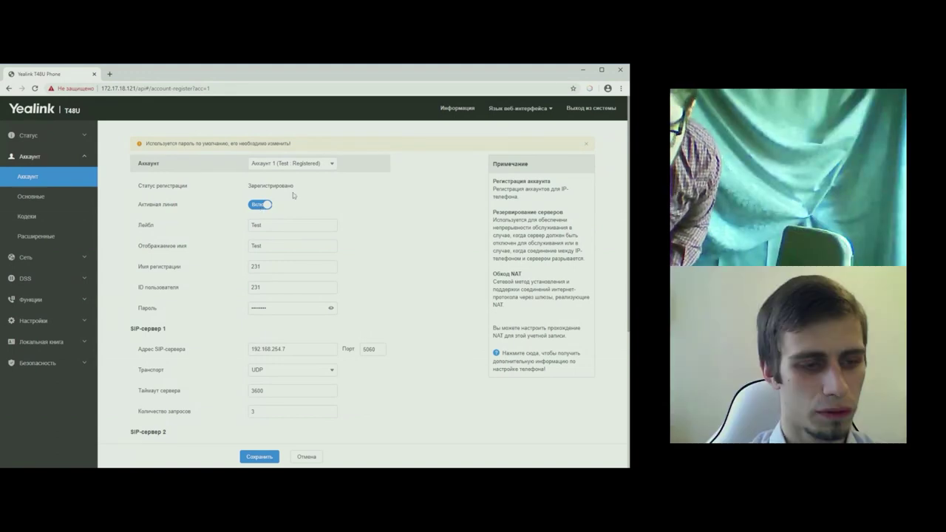
- Confirm Account 1 shows as registered, then expand the DSS settings group
{"action": "double_click", "coordinate": [270, 185]}
{"action": "left_click", "coordinate": [244, 189]}
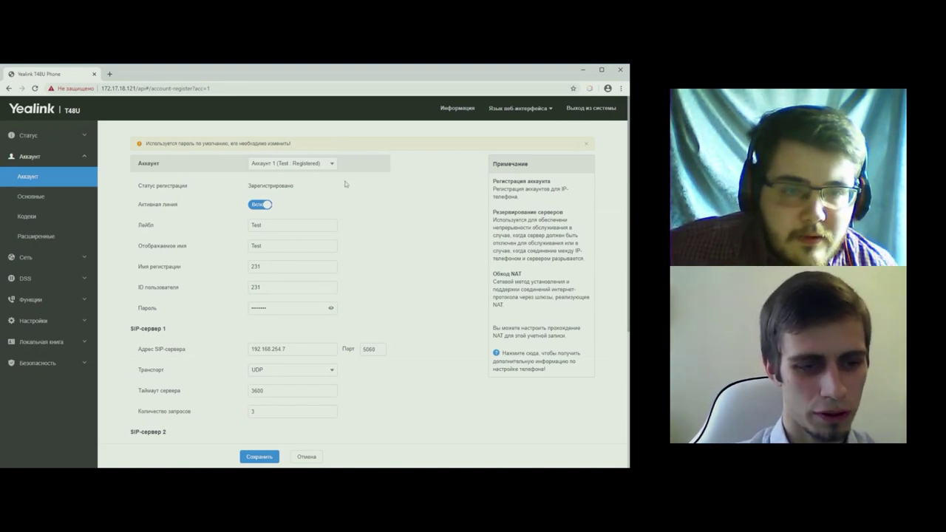
{"action": "left_click", "coordinate": [584, 74]}
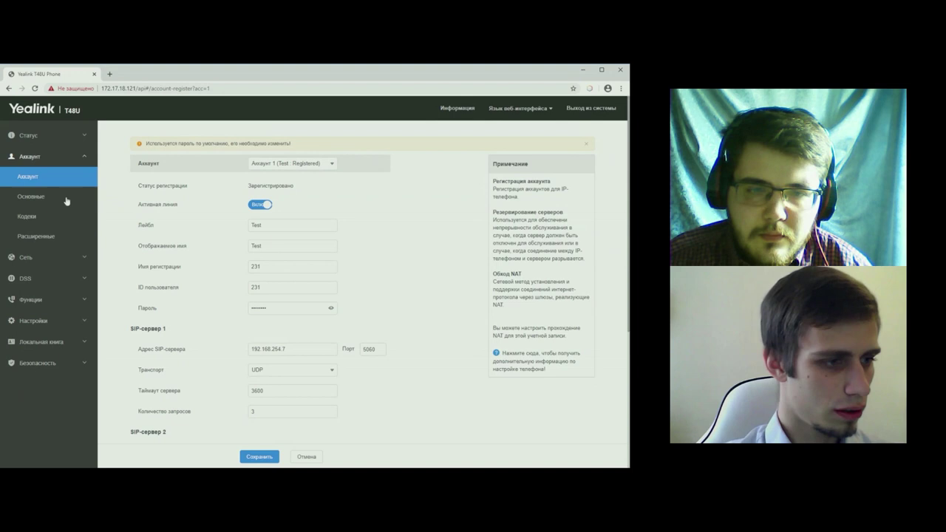
{"action": "left_click", "coordinate": [49, 280]}
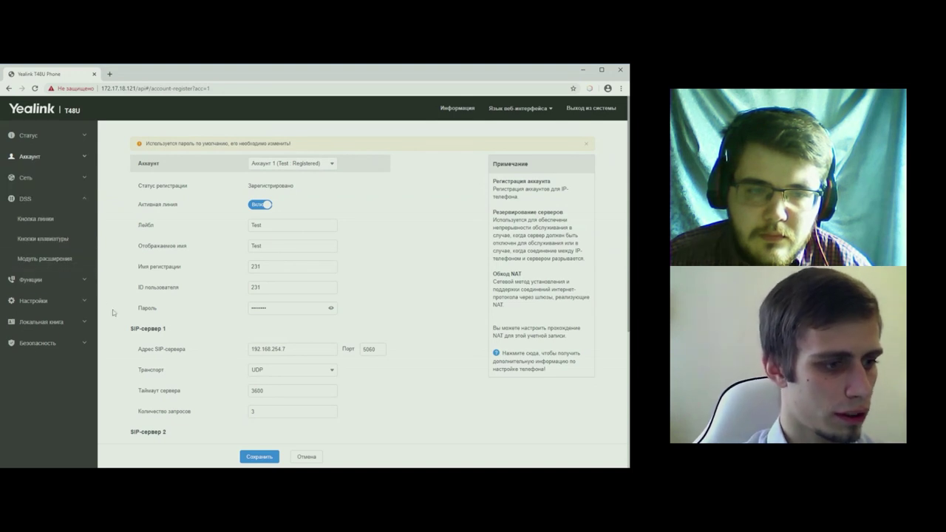
- Open the keypad keys page and keep the Трансфер key set to Переадресация
{"action": "left_click", "coordinate": [51, 240]}
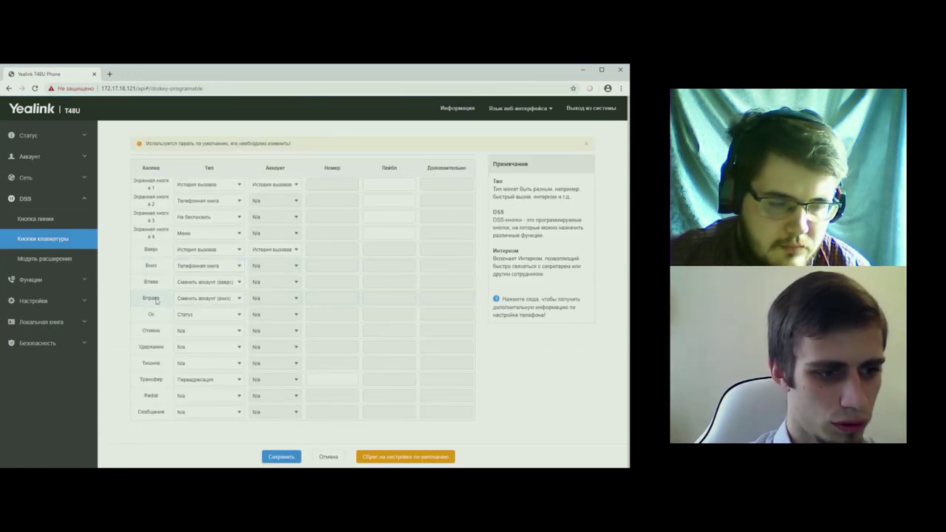
{"action": "left_click", "coordinate": [238, 383]}
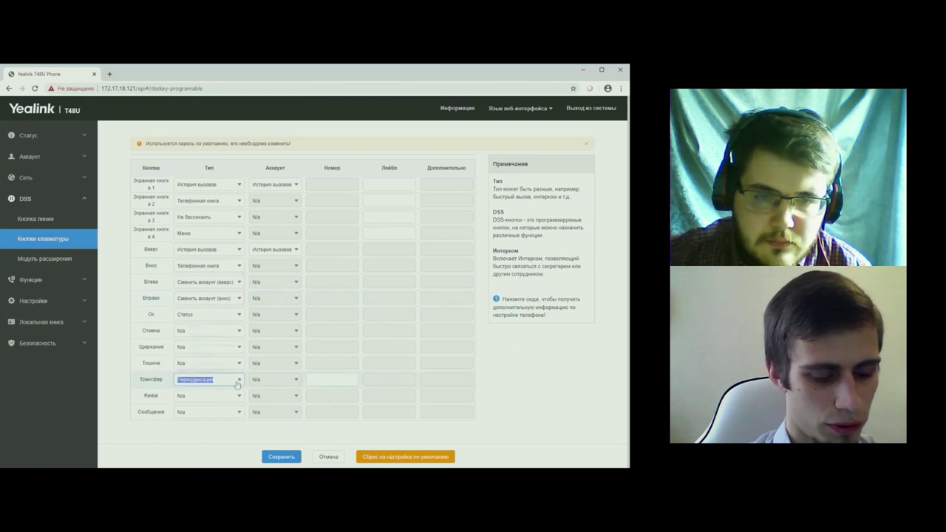
{"action": "left_click", "coordinate": [78, 255]}
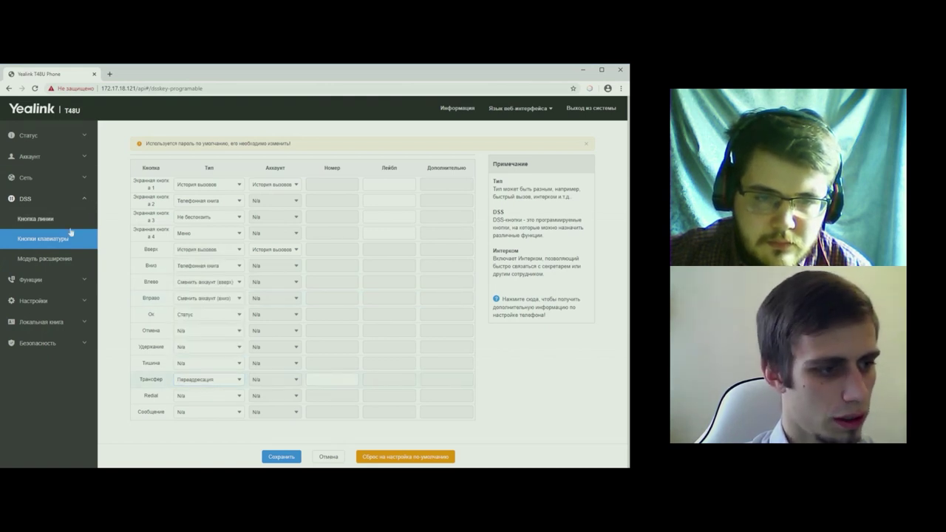
- Open the line keys page and try setting line key 3 to the Трансфер type
{"action": "left_click", "coordinate": [46, 219]}
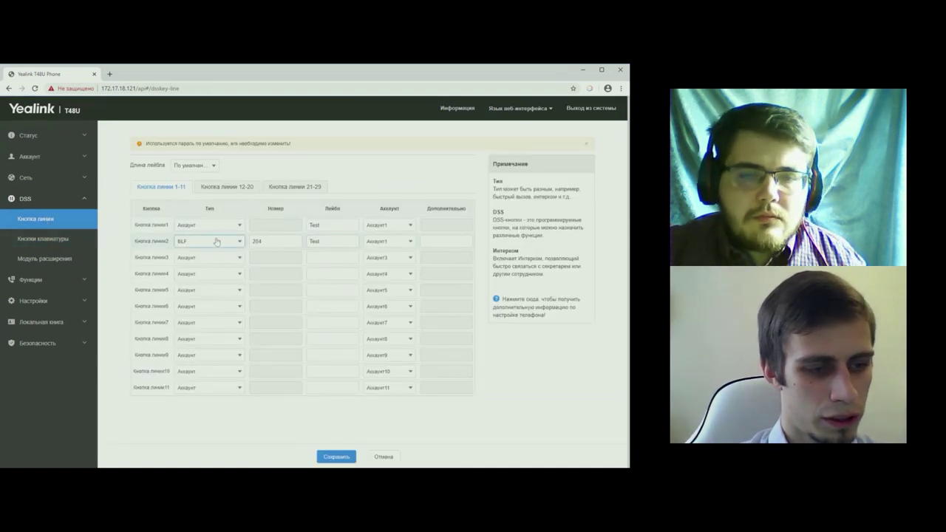
{"action": "left_click", "coordinate": [218, 256]}
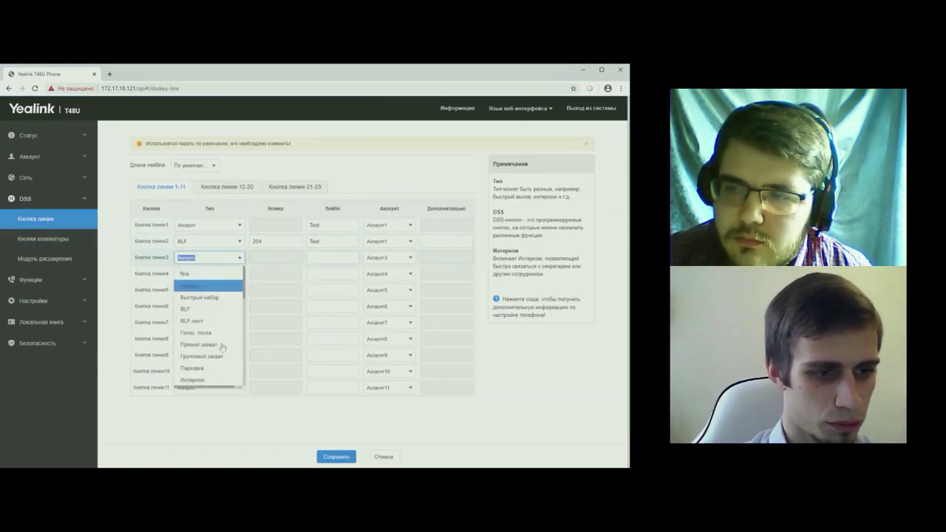
{"action": "scroll", "coordinate": [222, 348], "scroll_direction": "down", "scroll_amount": 5}
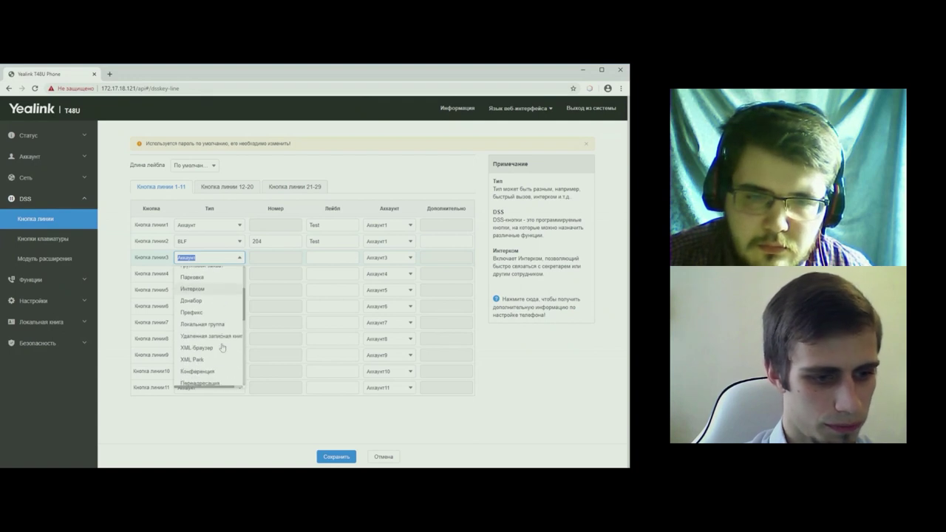
{"action": "left_click", "coordinate": [193, 337]}
{"action": "left_click", "coordinate": [285, 257]}
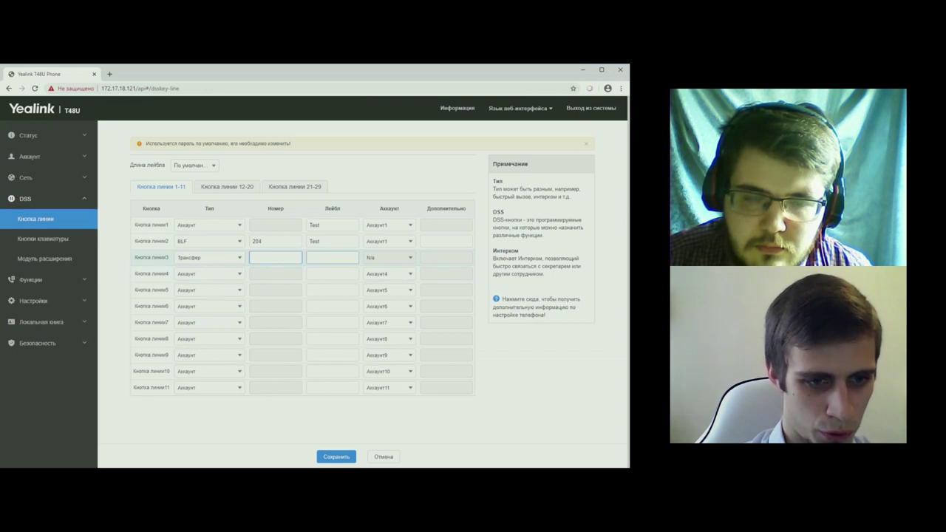
{"action": "left_click", "coordinate": [338, 253]}
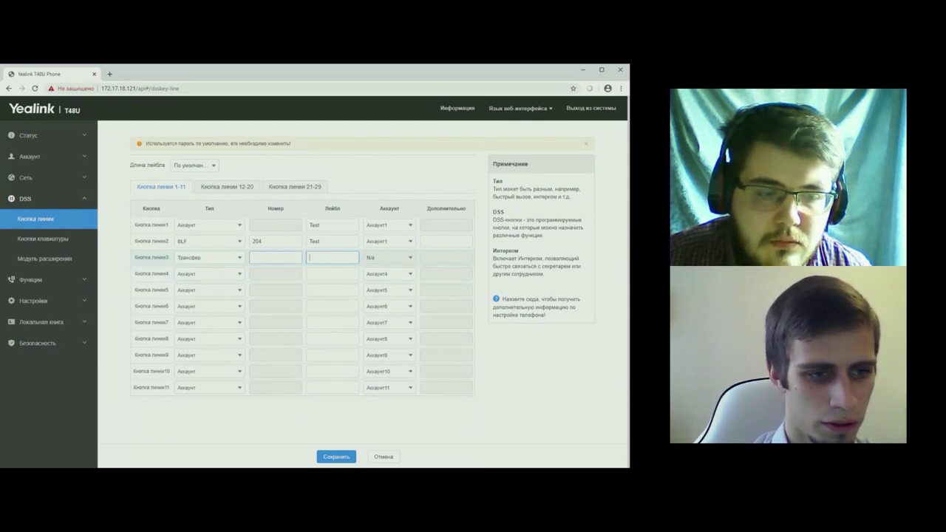
- Change line key 3's type to BLF instead
{"action": "left_click", "coordinate": [230, 260]}
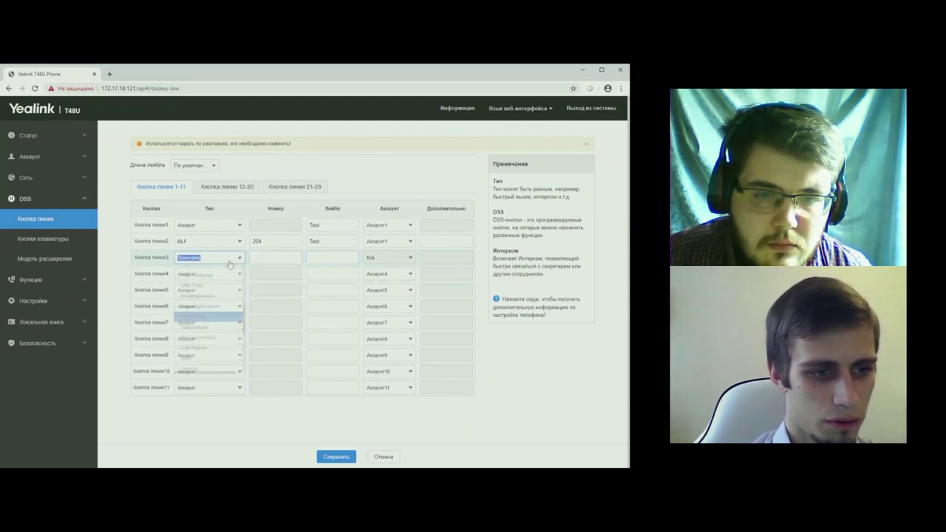
{"action": "scroll", "coordinate": [219, 307], "scroll_direction": "up", "scroll_amount": 5}
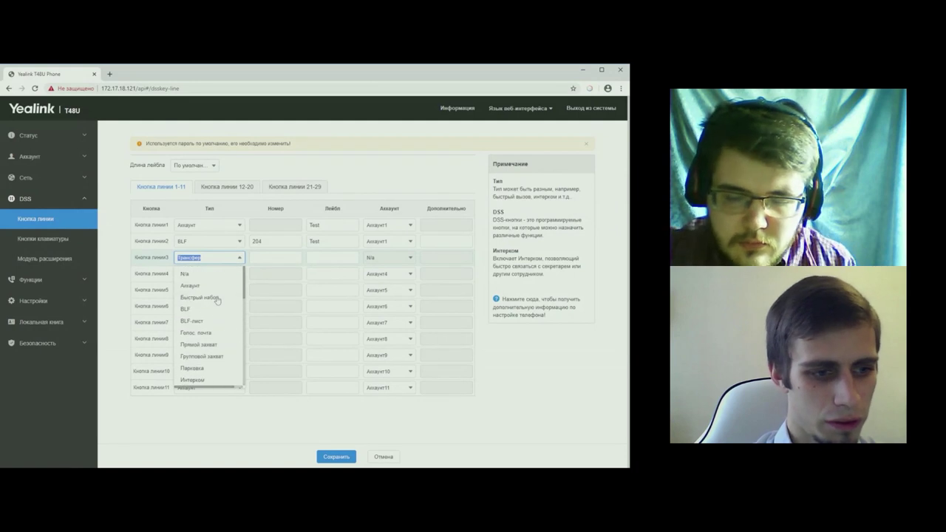
{"action": "left_click", "coordinate": [209, 310]}
{"action": "left_click", "coordinate": [275, 257]}
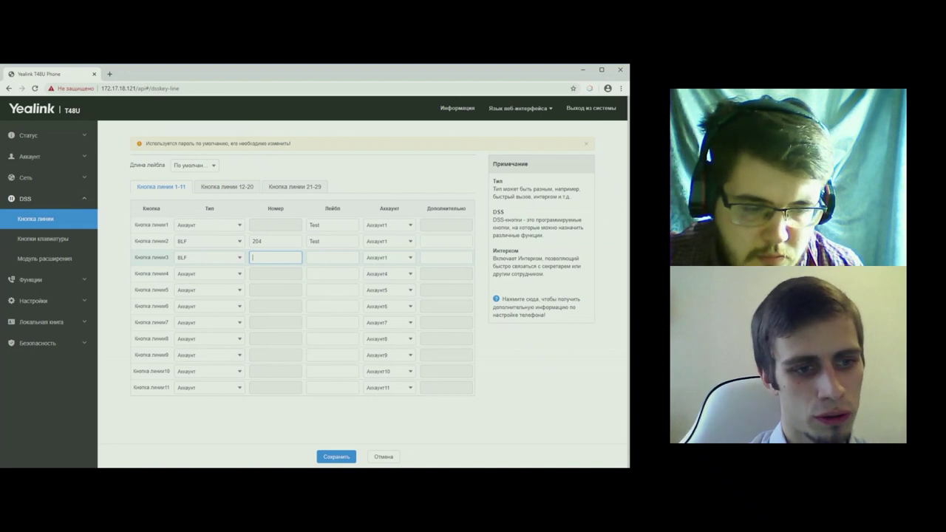
{"action": "left_click", "coordinate": [333, 257]}
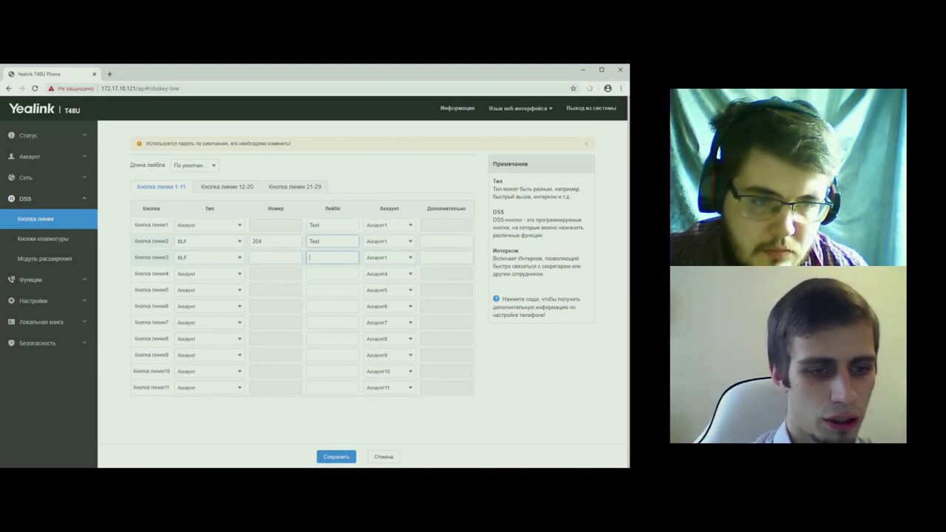
{"action": "double_click", "coordinate": [314, 241]}
{"action": "left_click", "coordinate": [333, 257]}
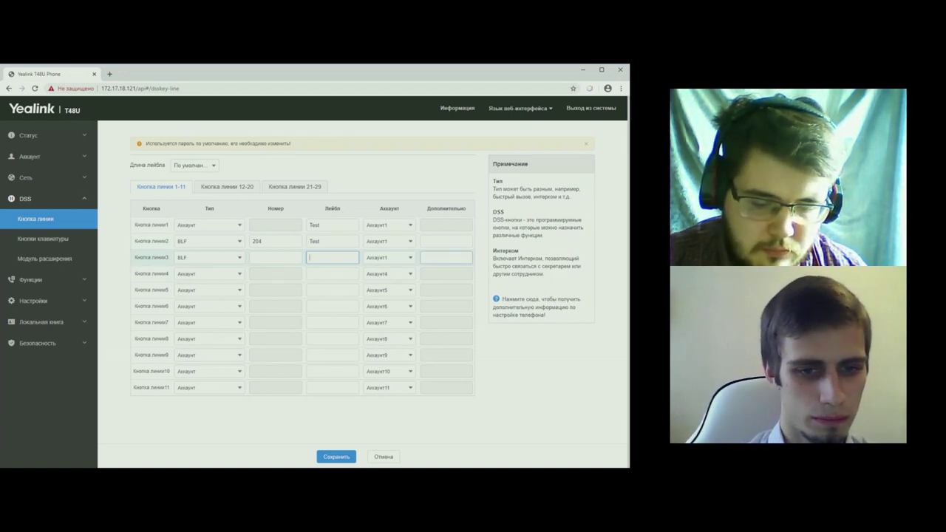
- Give line key 3 extra code *4, number 202 and a colleague's name label, then save
{"action": "left_click", "coordinate": [445, 257]}
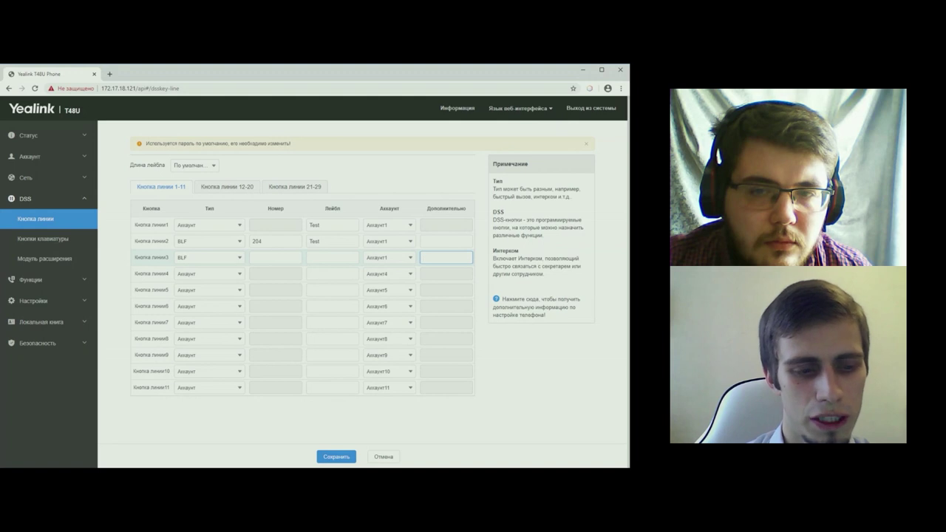
{"action": "type", "text": "*4"}
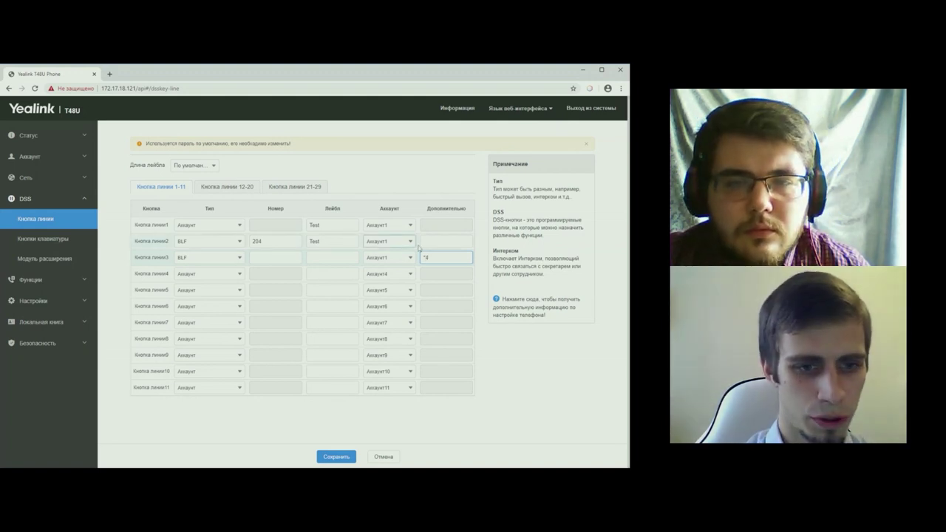
{"action": "left_click", "coordinate": [269, 255]}
{"action": "type", "text": "204"}
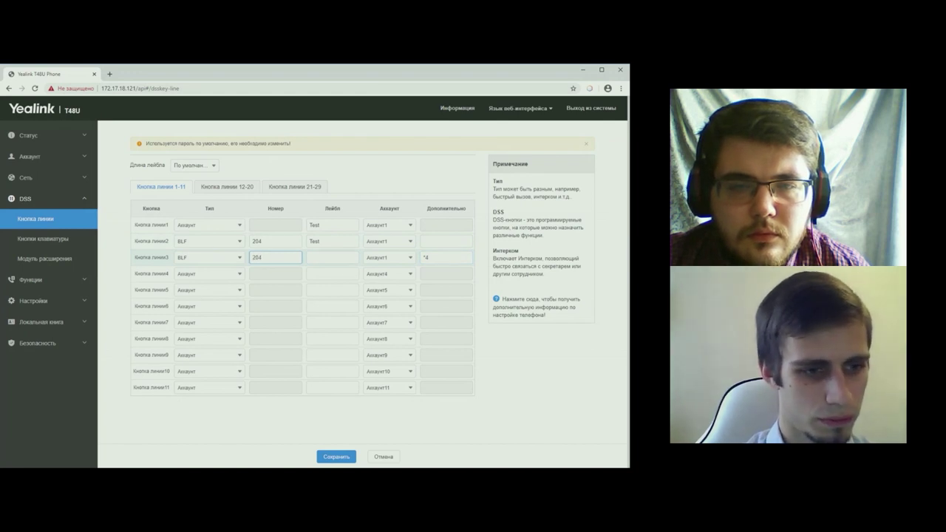
{"action": "key", "text": "Tab"}
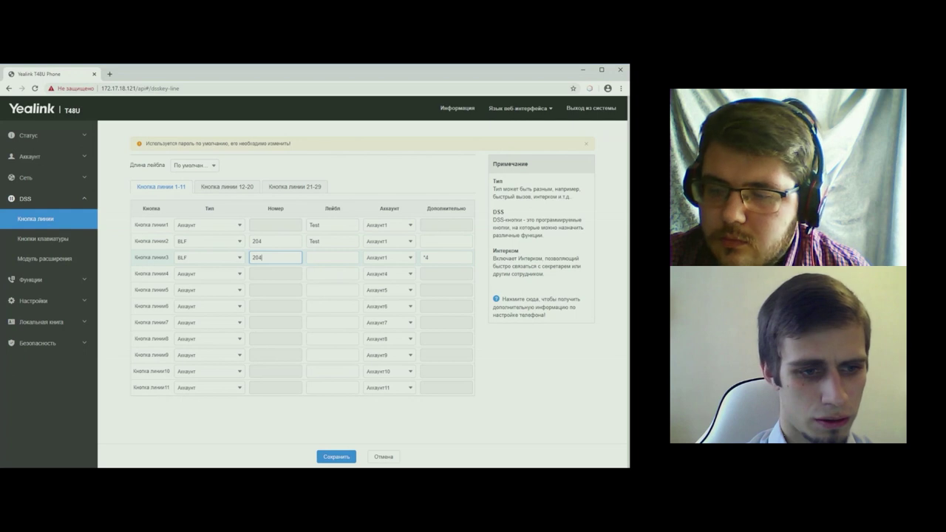
{"action": "type", "text": "2"}
{"action": "key", "text": "Tab"}
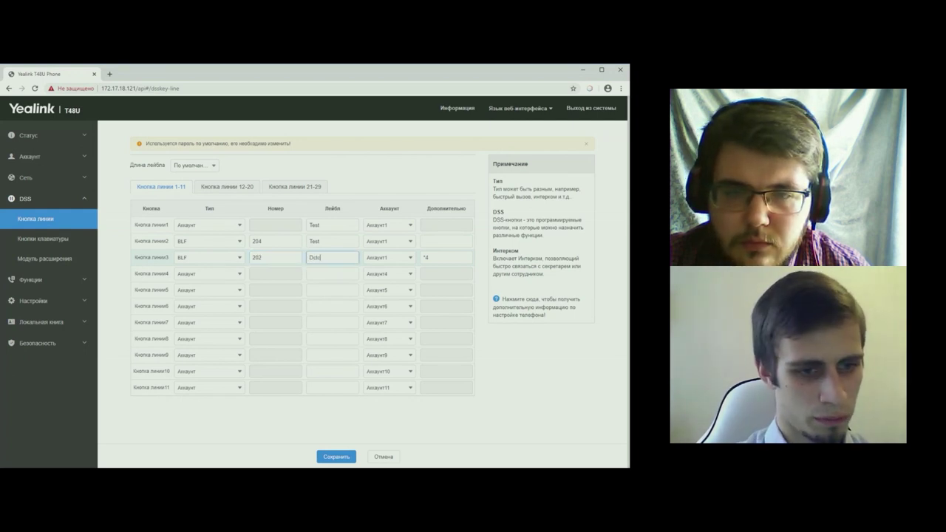
{"action": "type", "text": "Всеслав"}
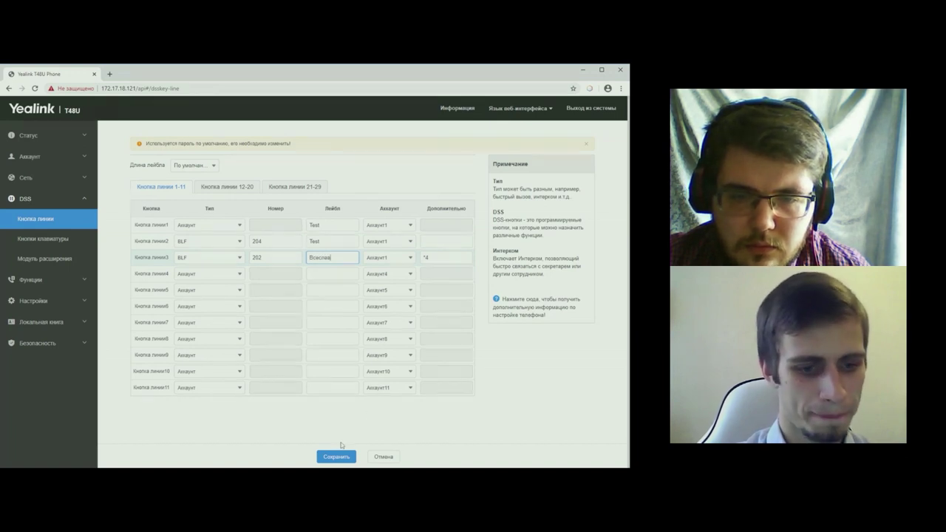
{"action": "left_click", "coordinate": [343, 457]}
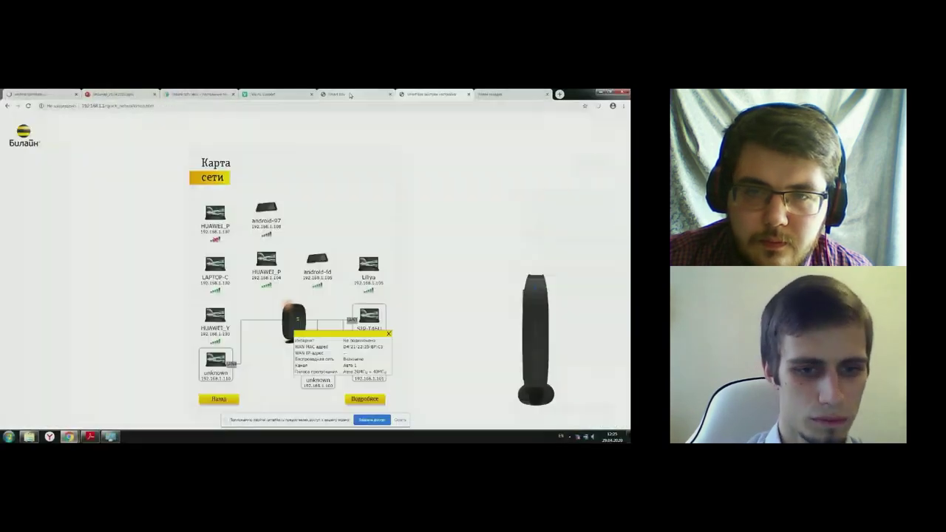
- Switch to the Yealink T46U tab and open a new browser tab
{"action": "left_click", "coordinate": [193, 95]}
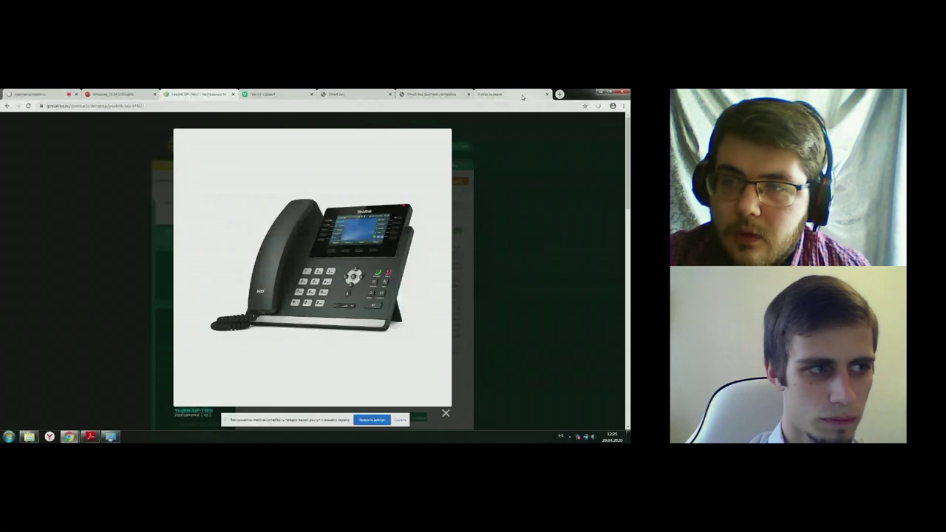
{"action": "left_click", "coordinate": [484, 94]}
- Open 192.168.1.109, log in with the administrator credentials, and expand the DSS section
{"action": "type", "text": "192.168.1.109"}
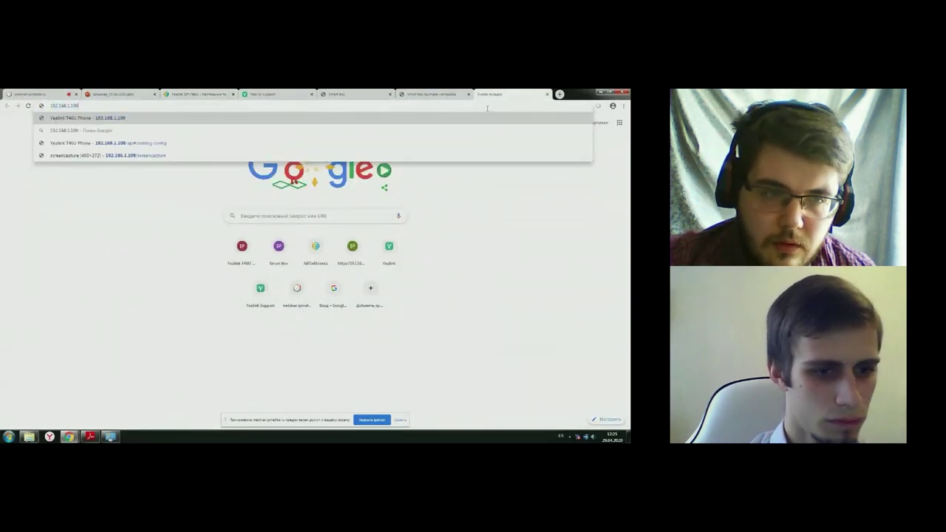
{"action": "key", "text": "Return"}
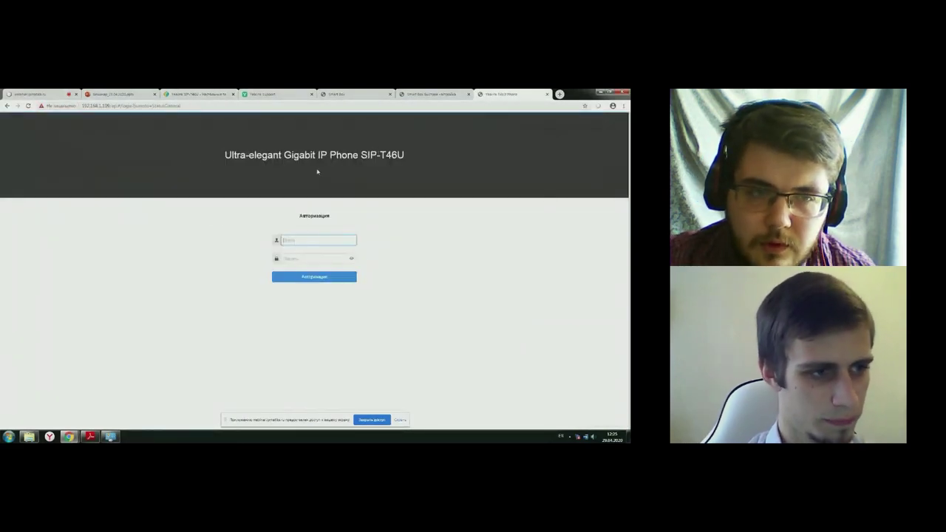
{"action": "type", "text": "ad"}
{"action": "key", "text": "Tab"}
{"action": "type", "text": "admin"}
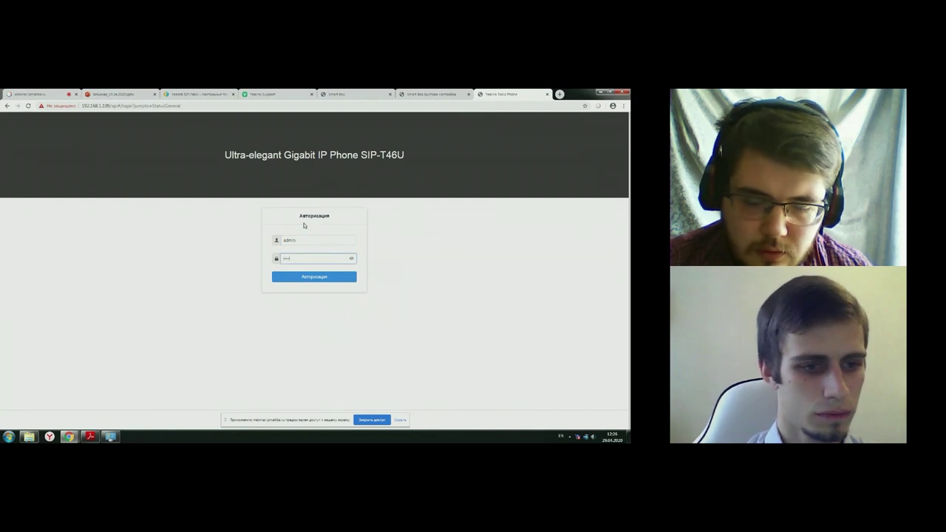
{"action": "key", "text": "Return"}
{"action": "left_click", "coordinate": [23, 227]}
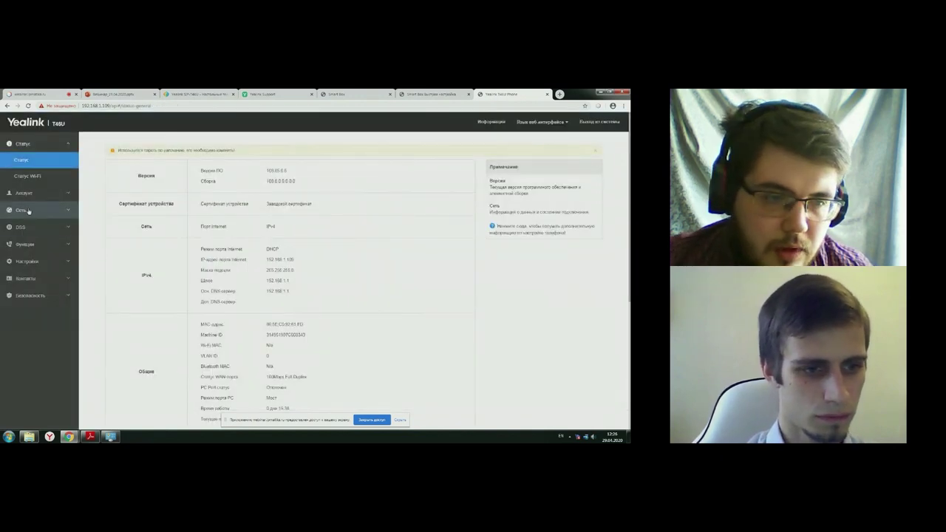
- Set line key 2 to BLF for 1000 with a colleague's name label and save
{"action": "left_click", "coordinate": [27, 212]}
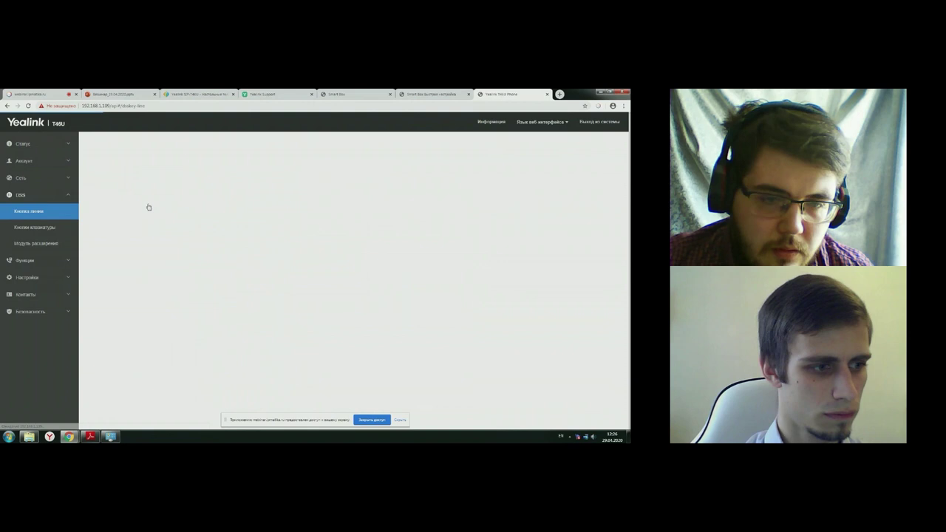
{"action": "left_click", "coordinate": [169, 229]}
{"action": "left_click", "coordinate": [151, 270]}
{"action": "left_click", "coordinate": [214, 230]}
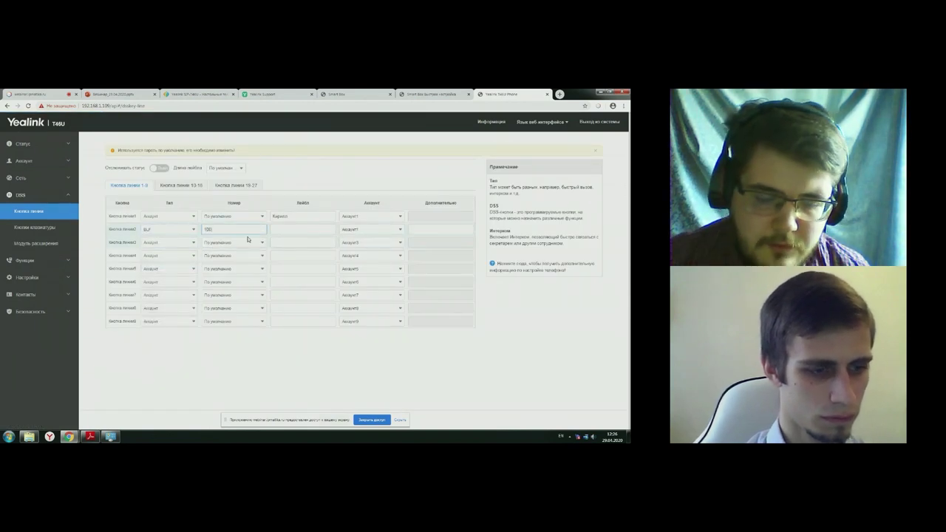
{"action": "left_click", "coordinate": [294, 229]}
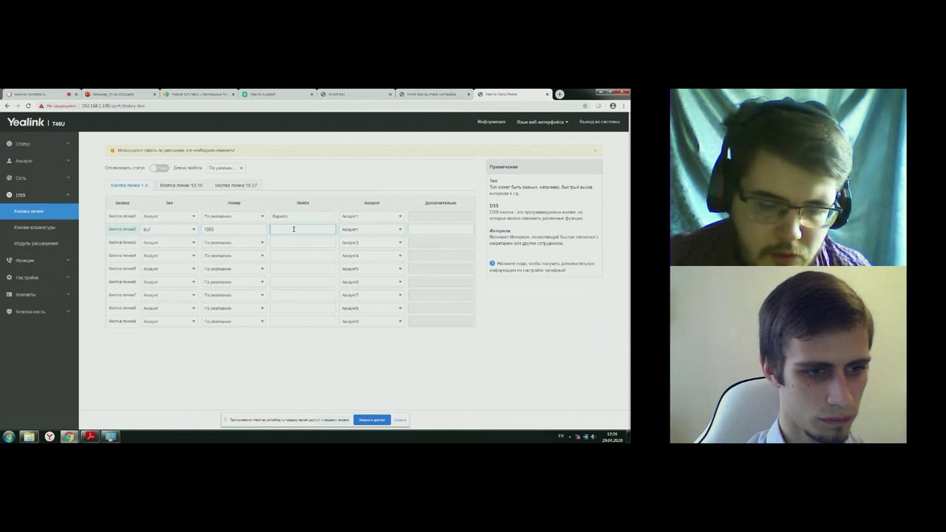
{"action": "type", "text": "Dz"}
{"action": "key", "text": "BackSpace"}
{"action": "key", "text": "BackSpace"}
{"action": "key", "text": "alt+shift"}
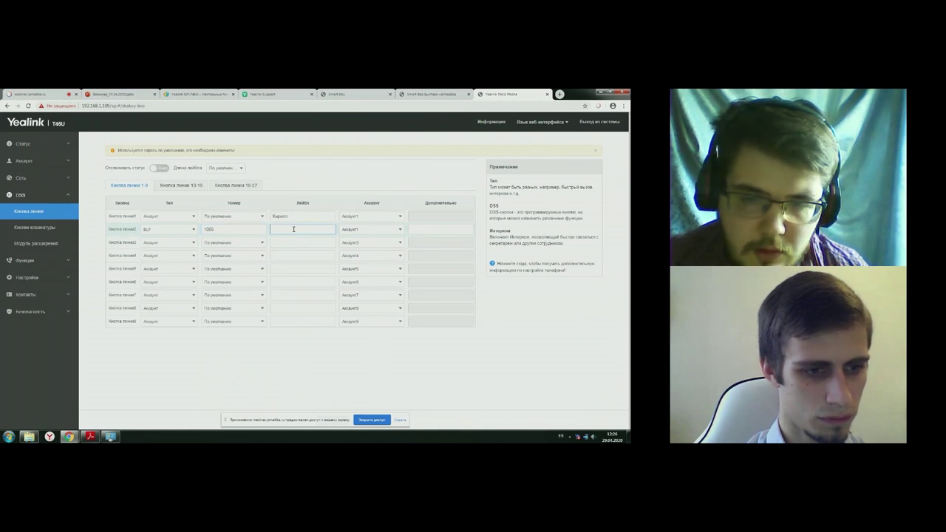
{"action": "type", "text": "Вячеслав"}
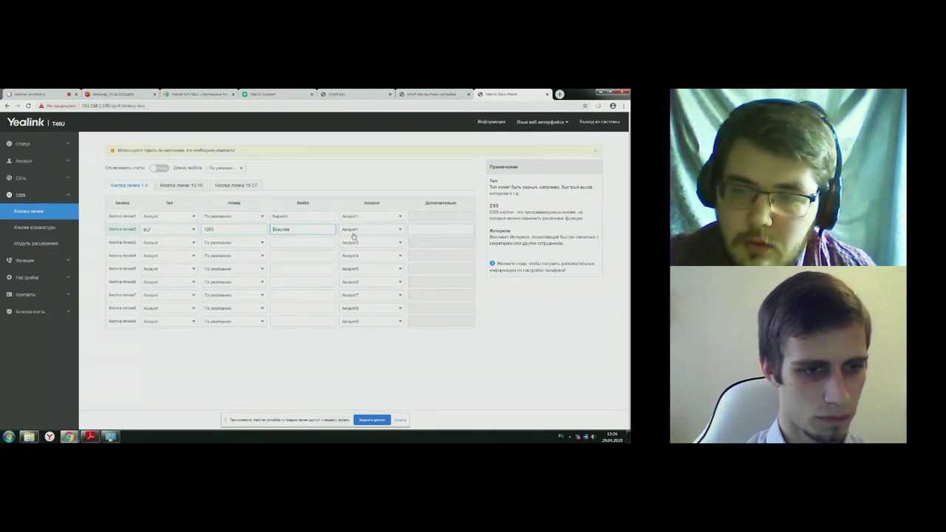
{"action": "left_click", "coordinate": [400, 420]}
{"action": "left_click", "coordinate": [334, 419]}
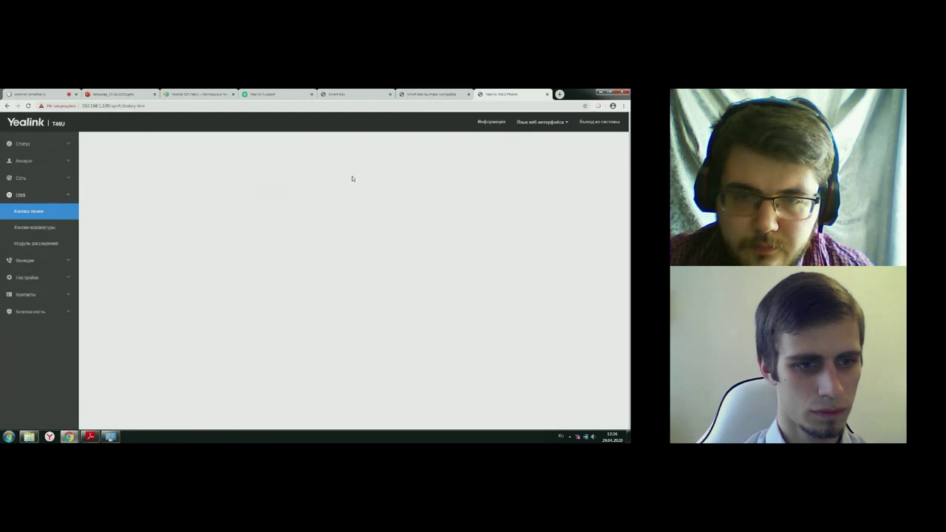
{"action": "double_click", "coordinate": [185, 106]}
{"action": "left_click_drag", "start_coordinate": [161, 106], "coordinate": [124, 107]}
{"action": "key", "text": "BackSpace"}
{"action": "key", "text": "alt+shift"}
{"action": "type", "text": "/scr"}
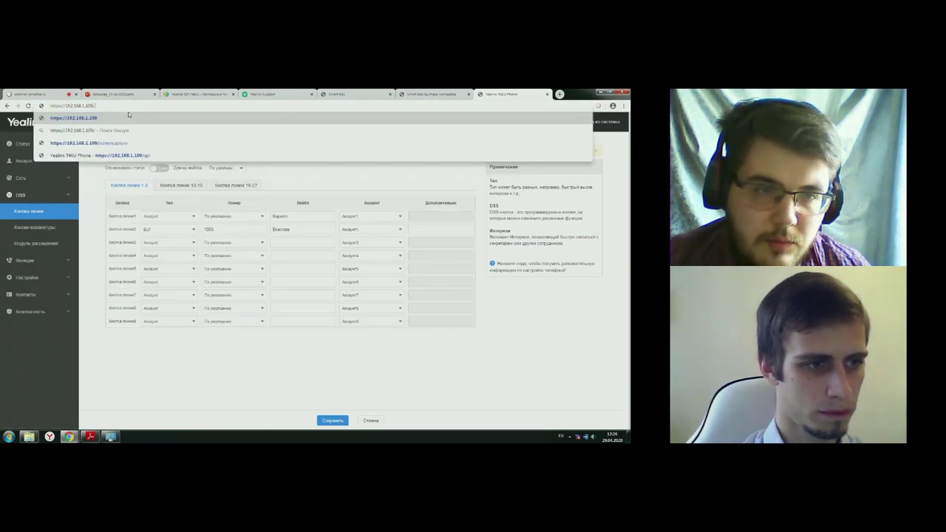
{"action": "key", "text": "Down"}
{"action": "key", "text": "Down"}
{"action": "key", "text": "Return"}
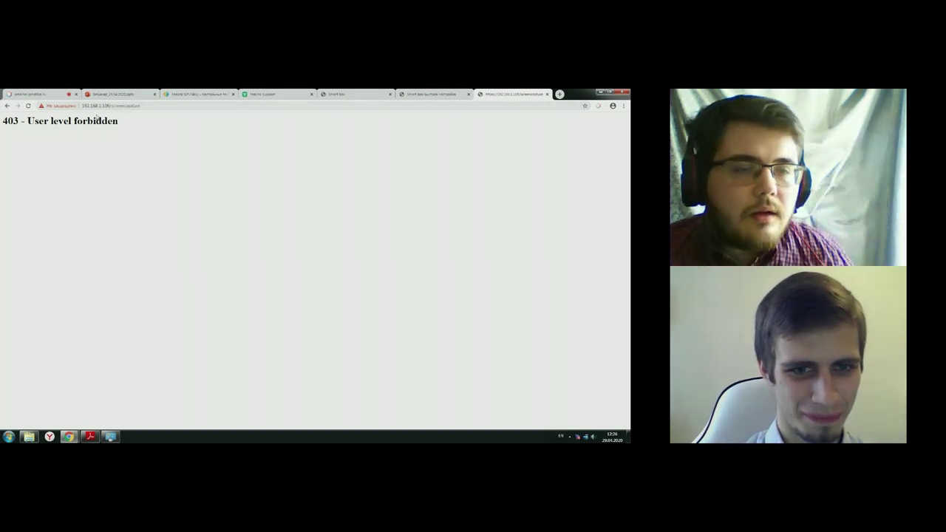
{"action": "left_click", "coordinate": [8, 105]}
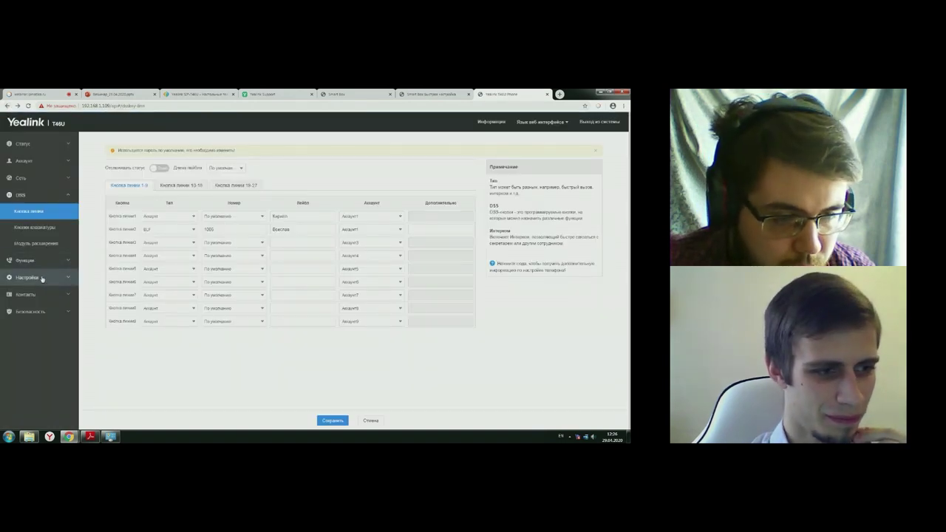
- Set the Action URI allowed IP to 192.168.1.101 under Функции > Контроль подключений and save
{"action": "left_click", "coordinate": [43, 276]}
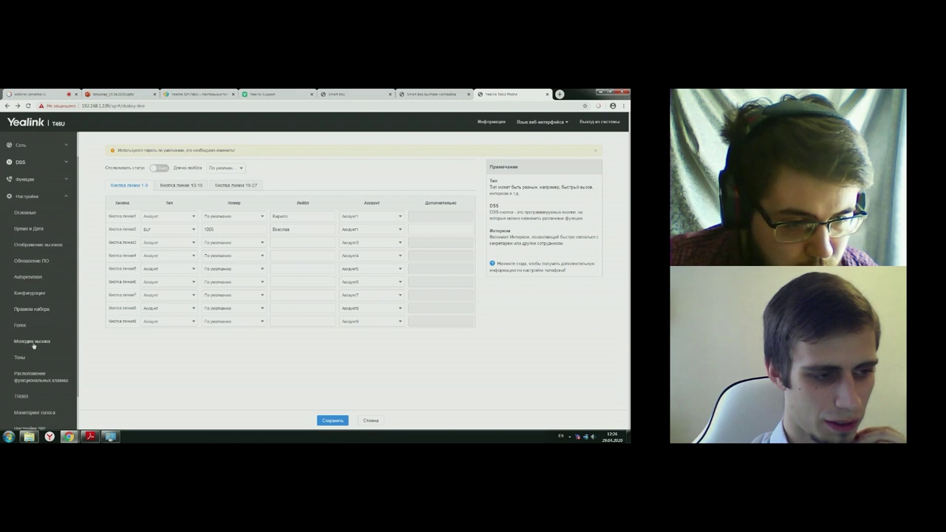
{"action": "scroll", "coordinate": [43, 275], "scroll_direction": "down", "scroll_amount": 1}
{"action": "scroll", "coordinate": [43, 275], "scroll_direction": "up", "scroll_amount": 3}
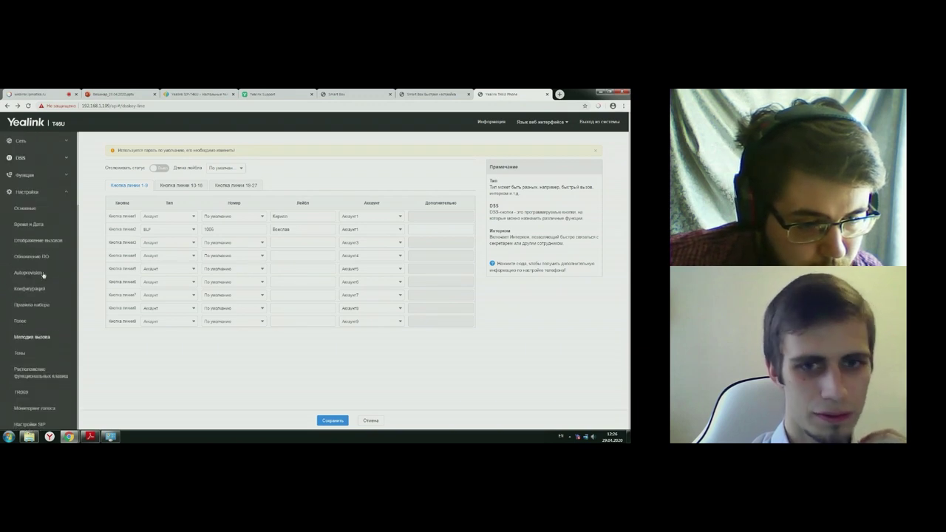
{"action": "left_click", "coordinate": [34, 212]}
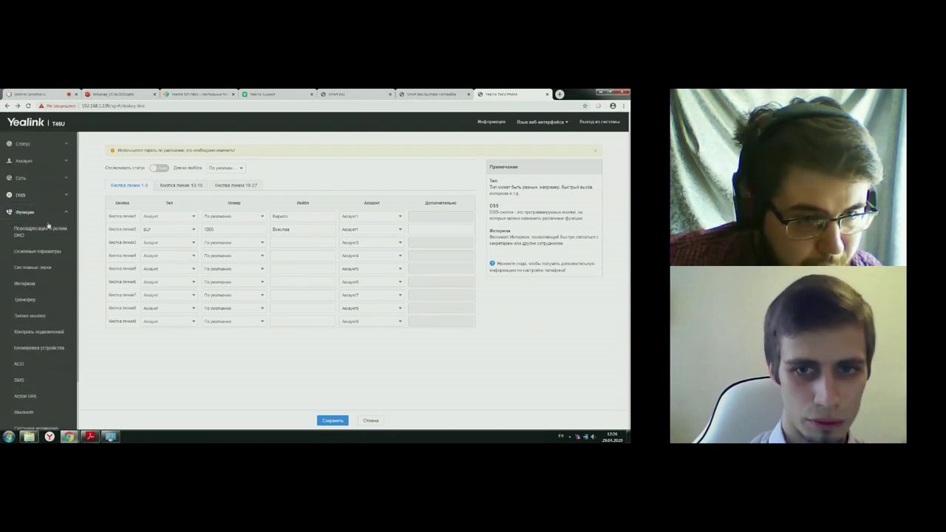
{"action": "left_click", "coordinate": [39, 332]}
{"action": "left_click", "coordinate": [247, 266]}
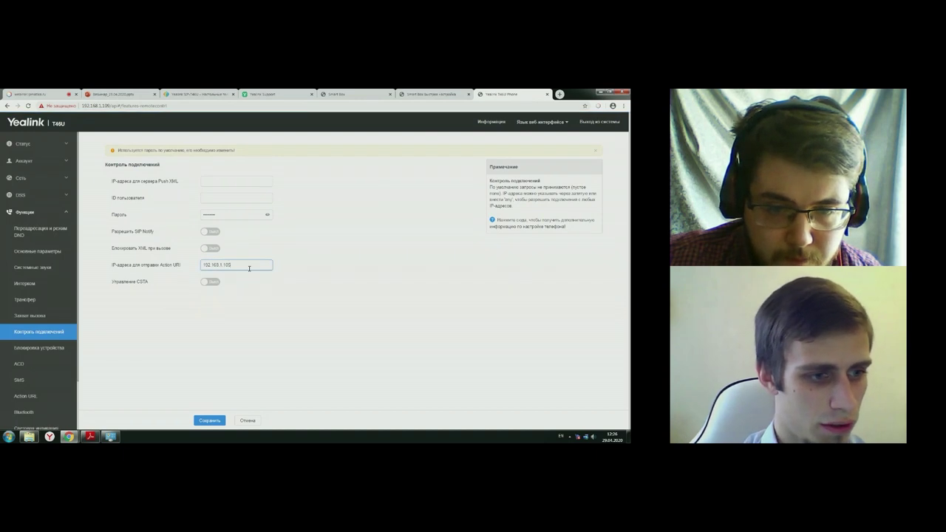
{"action": "left_click", "coordinate": [207, 421]}
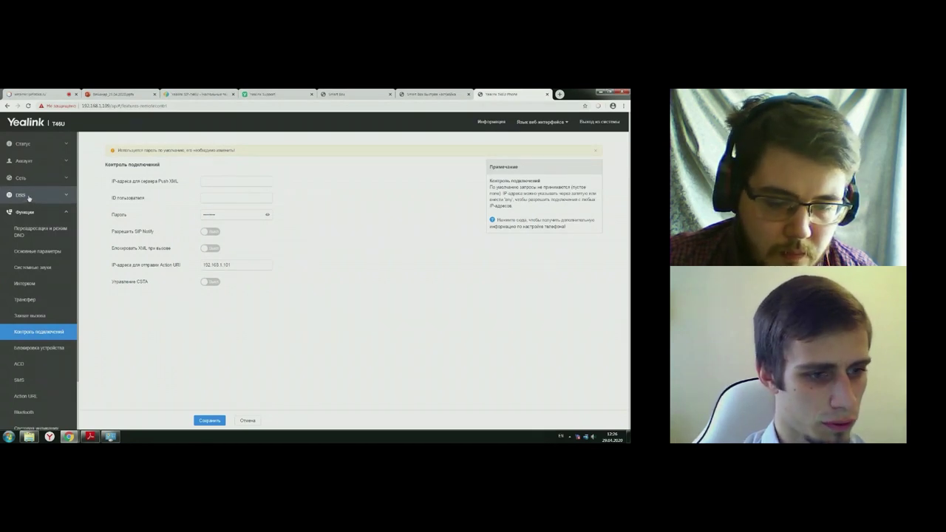
- Run ipconfig in Command Prompt to show the PC's IPv4 address and gateway 192.168.1.1
{"action": "key", "text": "super+r"}
{"action": "key", "text": "Return"}
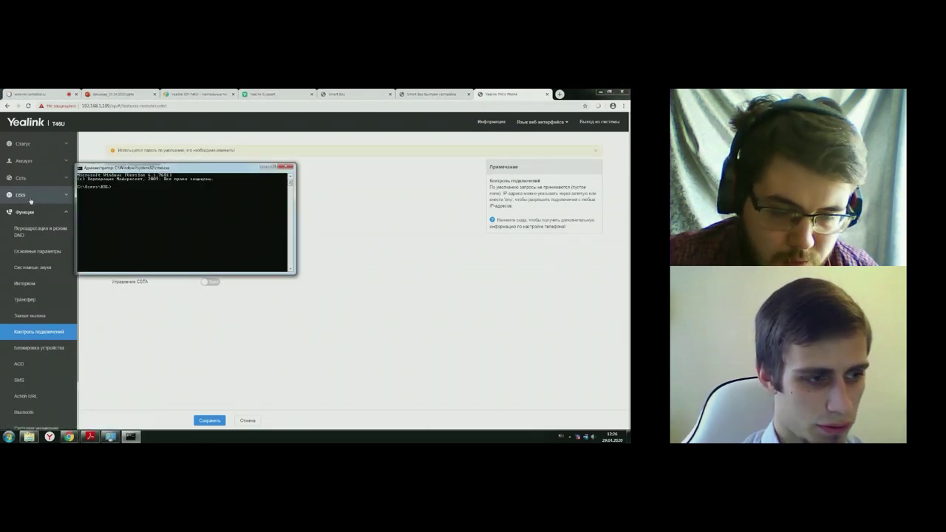
{"action": "key", "text": "BackSpace"}
{"action": "key", "text": "BackSpace"}
{"action": "key", "text": "BackSpace"}
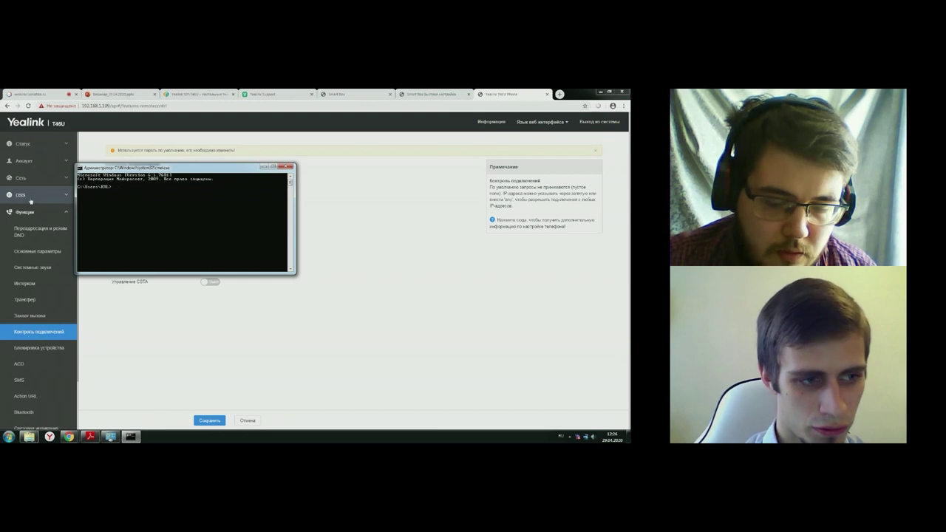
{"action": "type", "text": "ipconfig"}
{"action": "key", "text": "Return"}
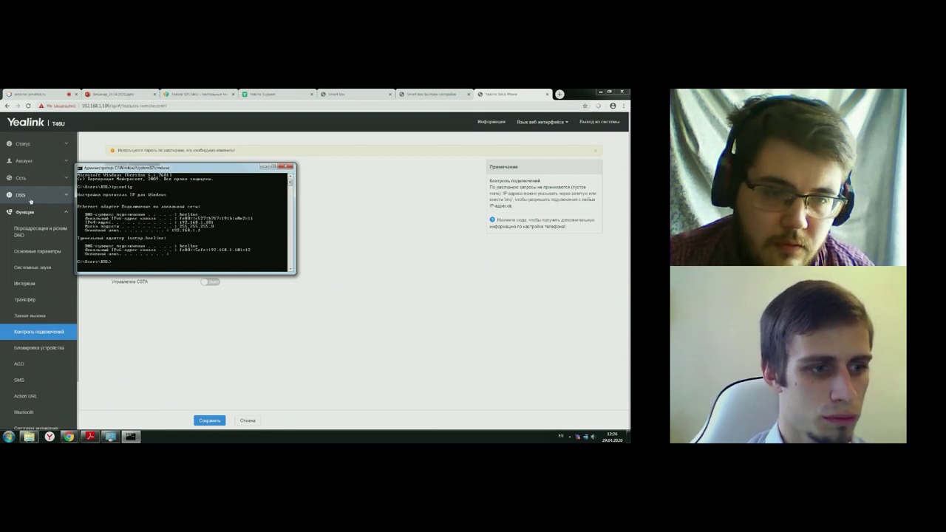